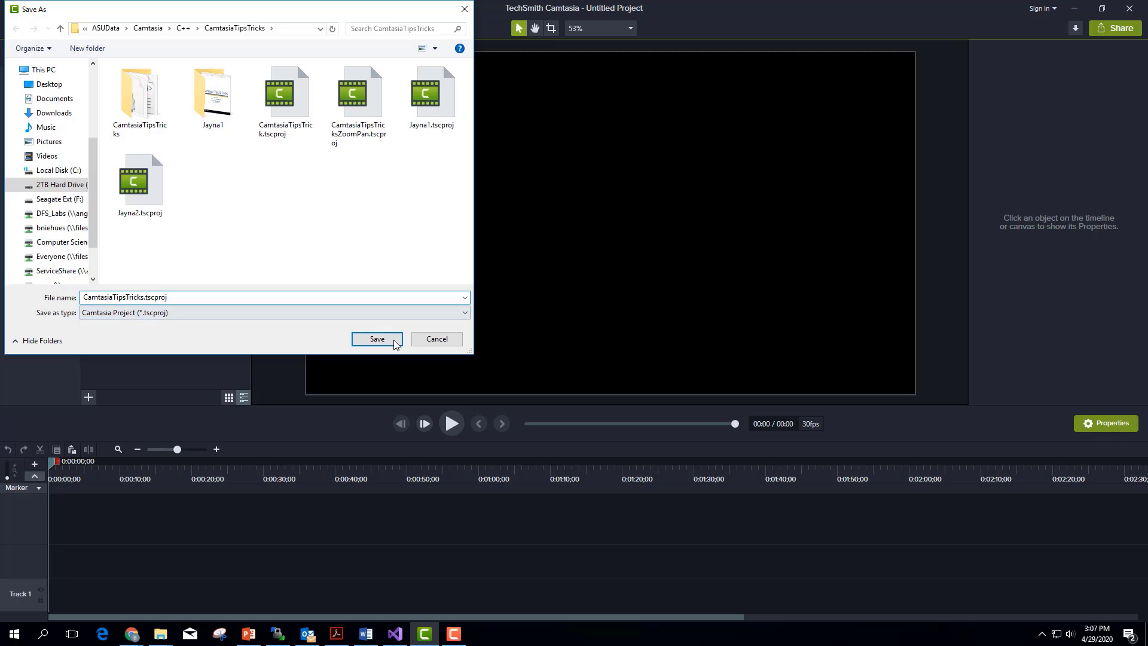
Step: Save the new project as CamtasiaTipsTricks.tscproj in the CamtasiaTipsTricks folder
{"action": "left_click", "coordinate": [393, 340]}
{"action": "key", "text": "Return"}
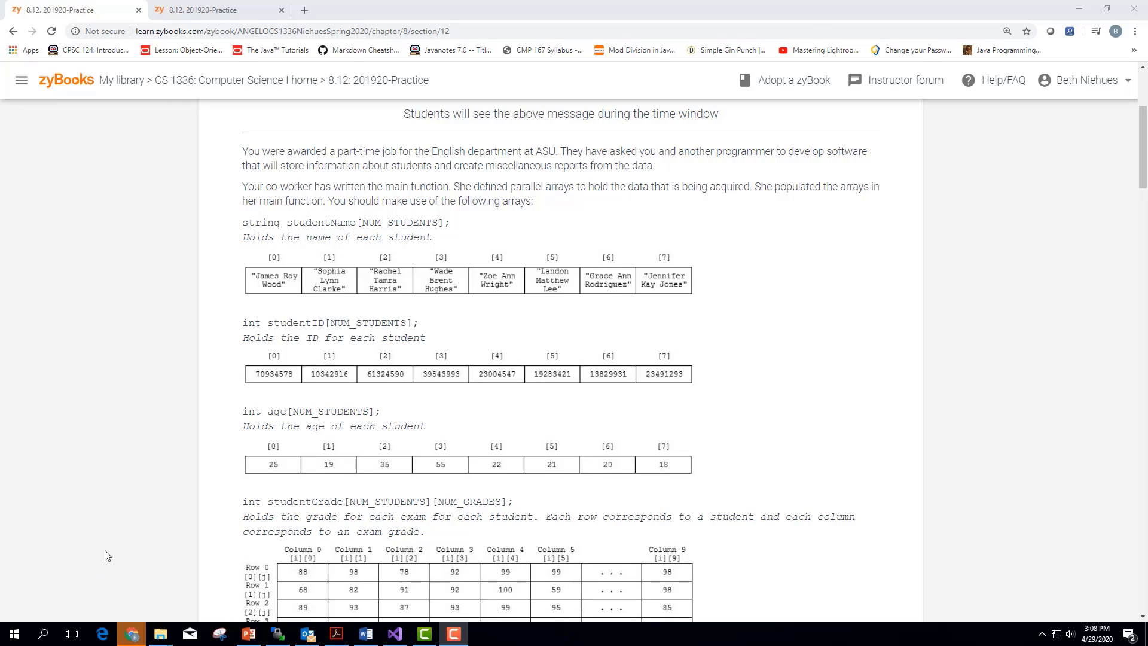
Step: Switch to the Source.cpp code in Visual Studio and stop the screen recording
{"action": "left_click", "coordinate": [394, 639]}
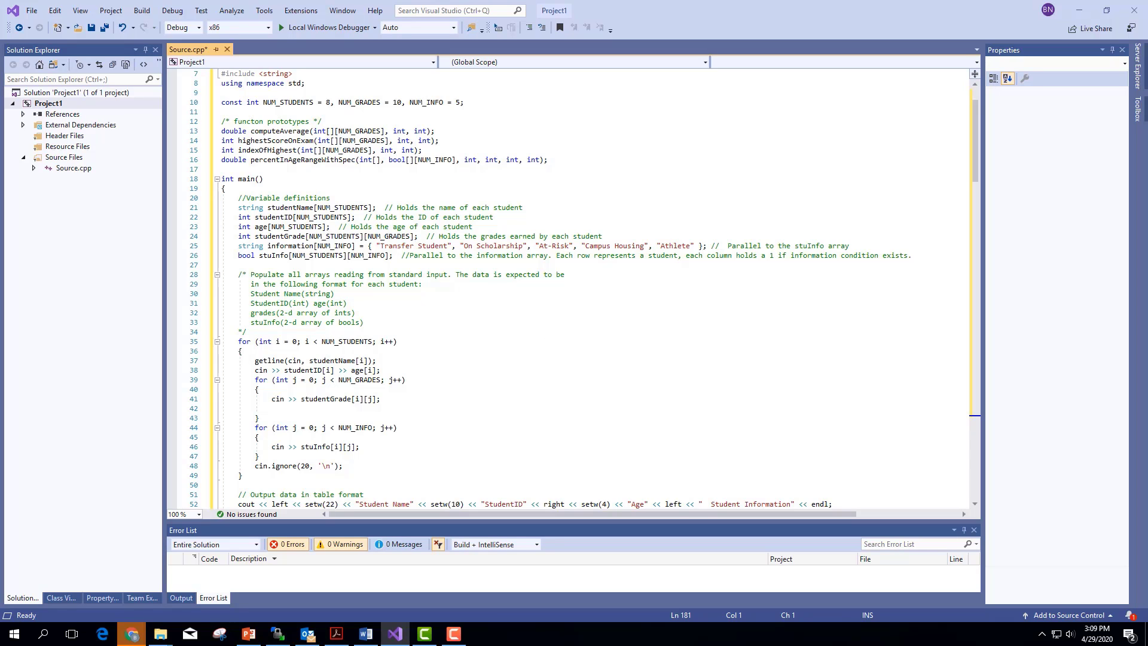
{"action": "key", "text": "F10"}
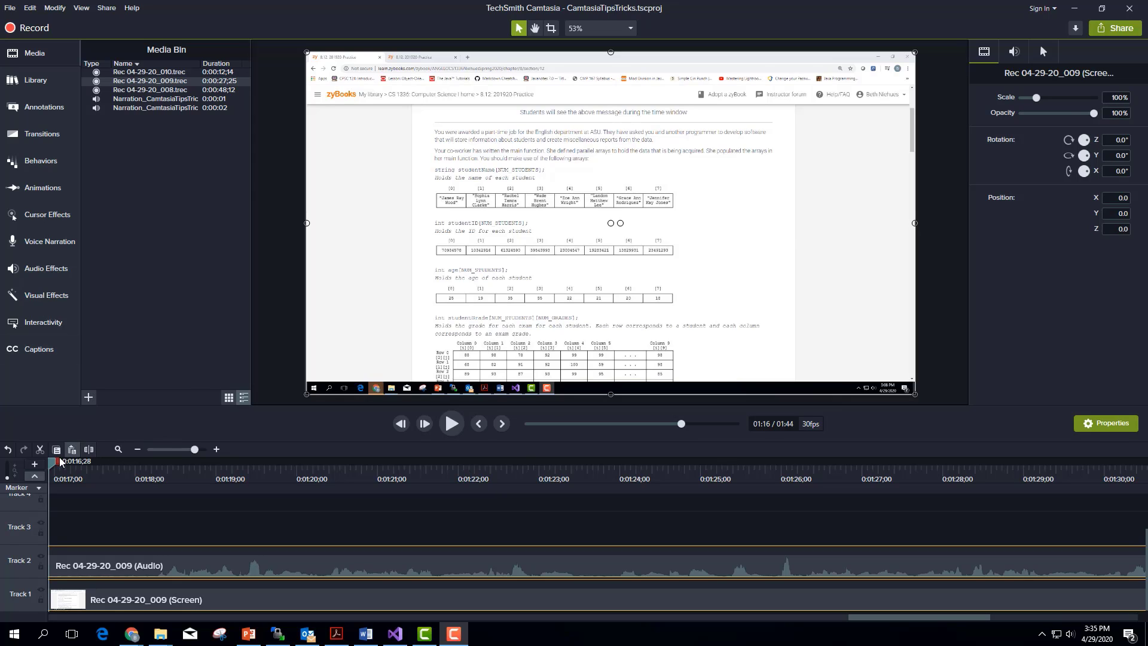
Step: Move the playhead to 0:01:19;25 and examine the timeline around it at several magnifications, including the whole project
{"action": "left_click_drag", "start_coordinate": [52, 467], "coordinate": [287, 468]}
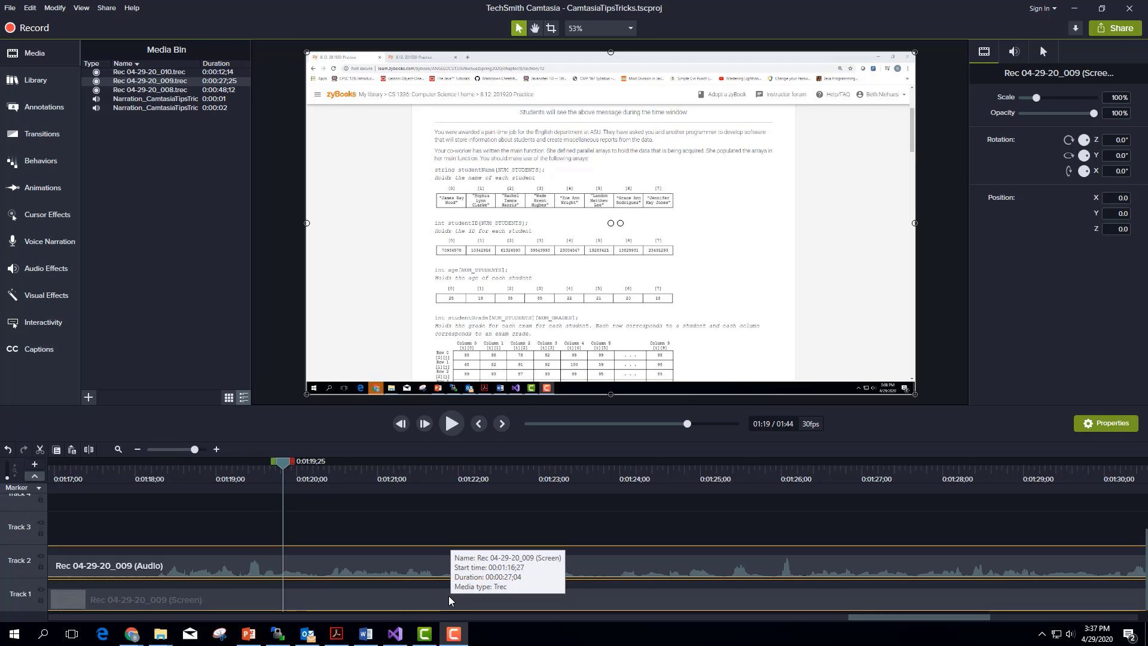
{"action": "left_click", "coordinate": [138, 449]}
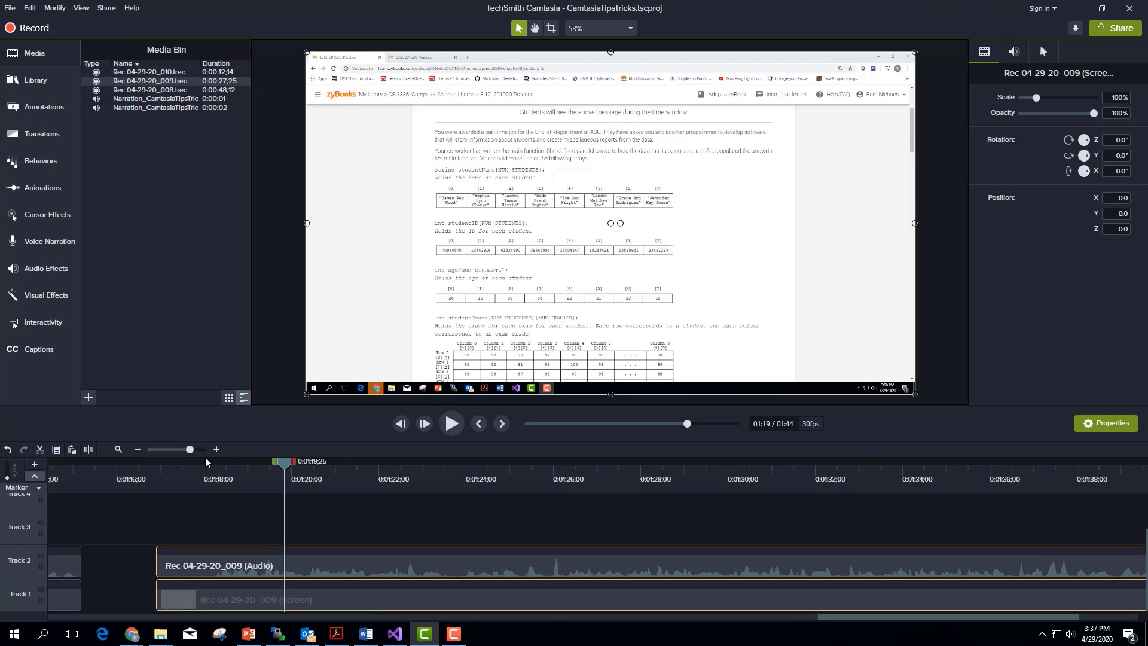
{"action": "left_click", "coordinate": [137, 449]}
{"action": "left_click", "coordinate": [216, 449]}
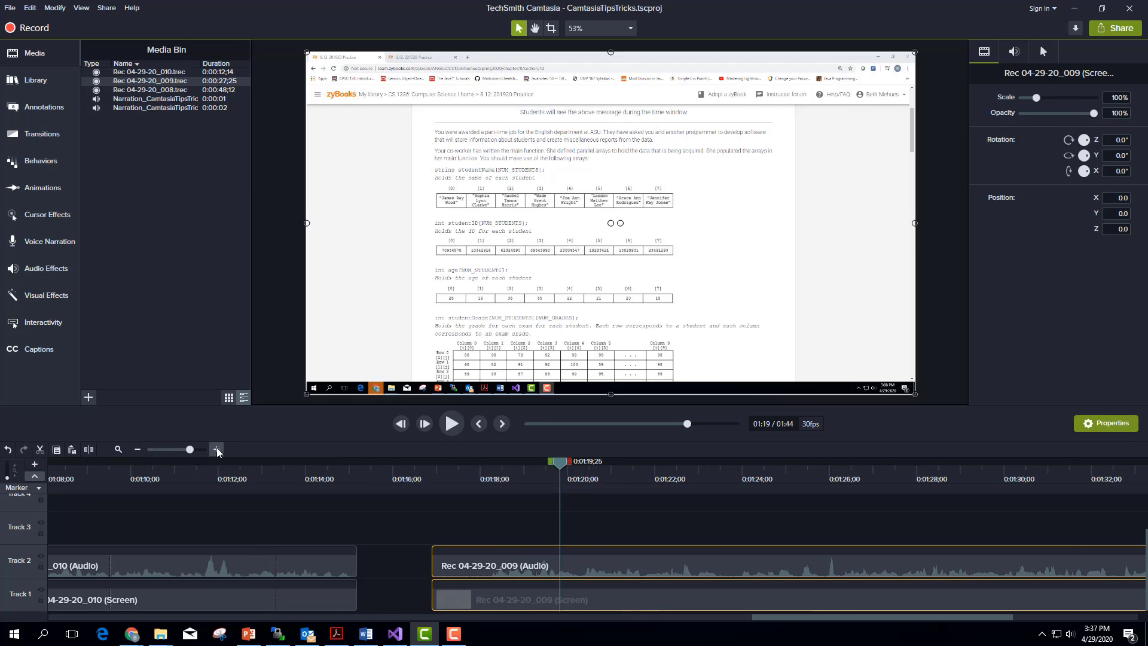
{"action": "left_click", "coordinate": [217, 449]}
{"action": "left_click", "coordinate": [217, 449]}
{"action": "left_click", "coordinate": [216, 449]}
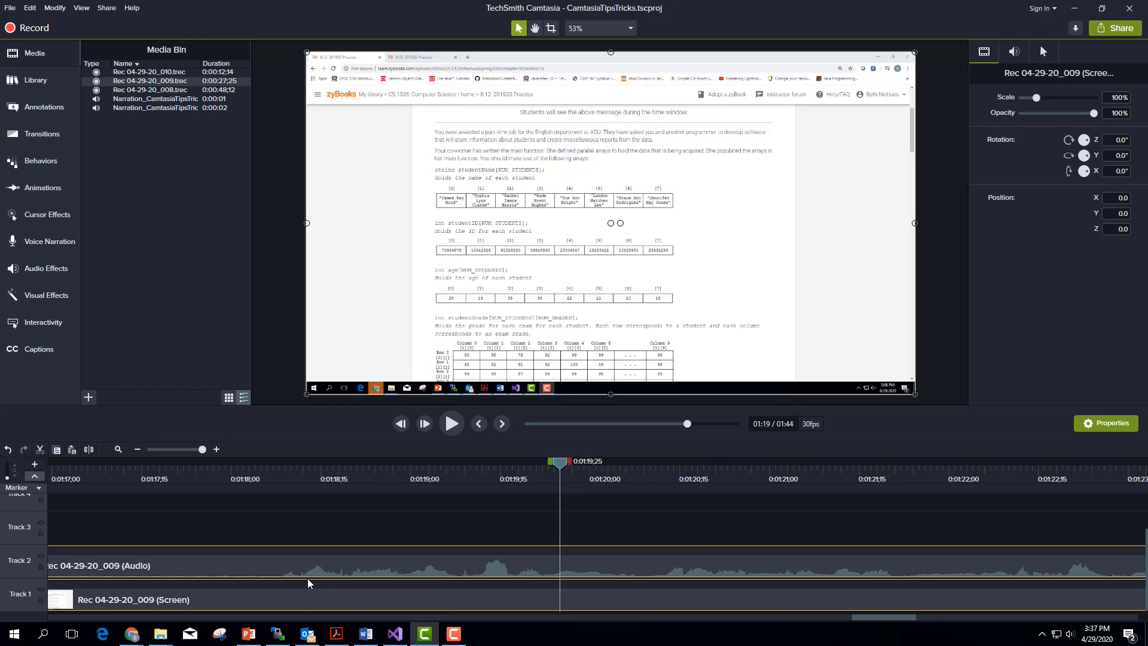
{"action": "left_click", "coordinate": [119, 450]}
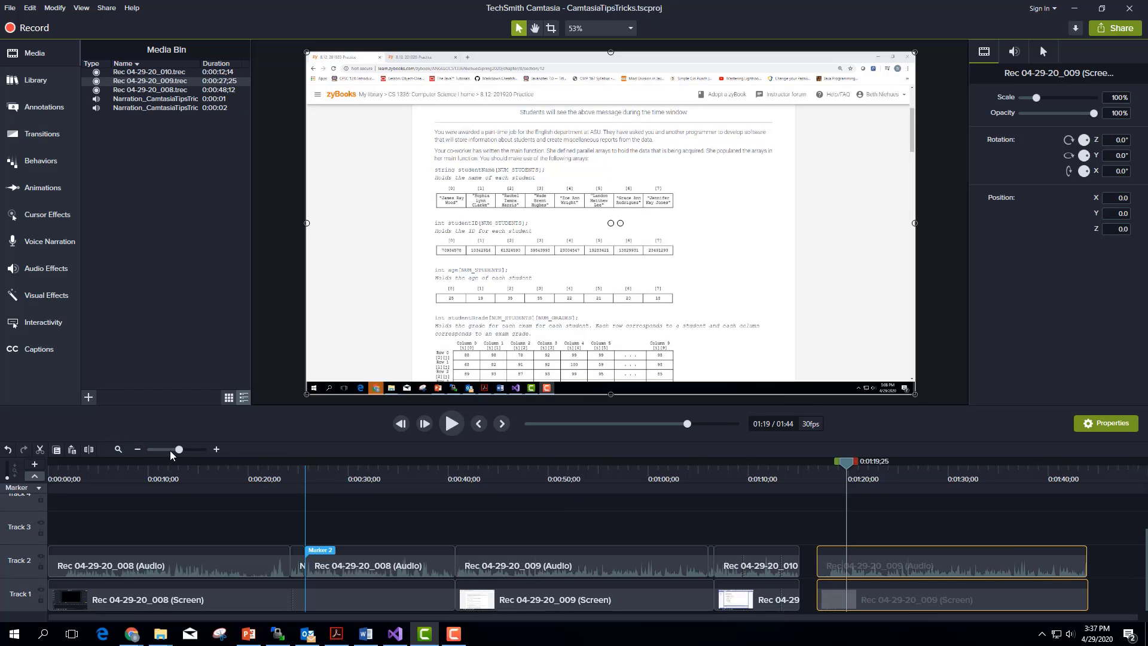
{"action": "left_click_drag", "start_coordinate": [178, 450], "coordinate": [205, 453]}
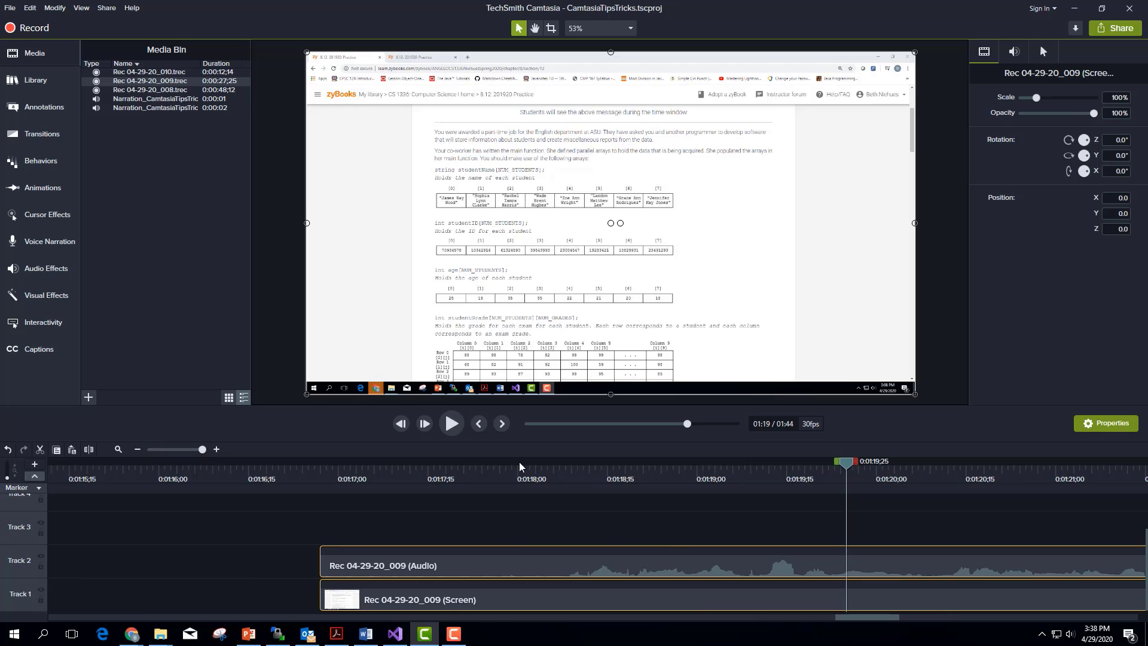
Step: Scrub the playhead back to 0:01:17;03 near the start of the last clip and briefly play the preview
{"action": "left_click_drag", "start_coordinate": [845, 461], "coordinate": [822, 463]}
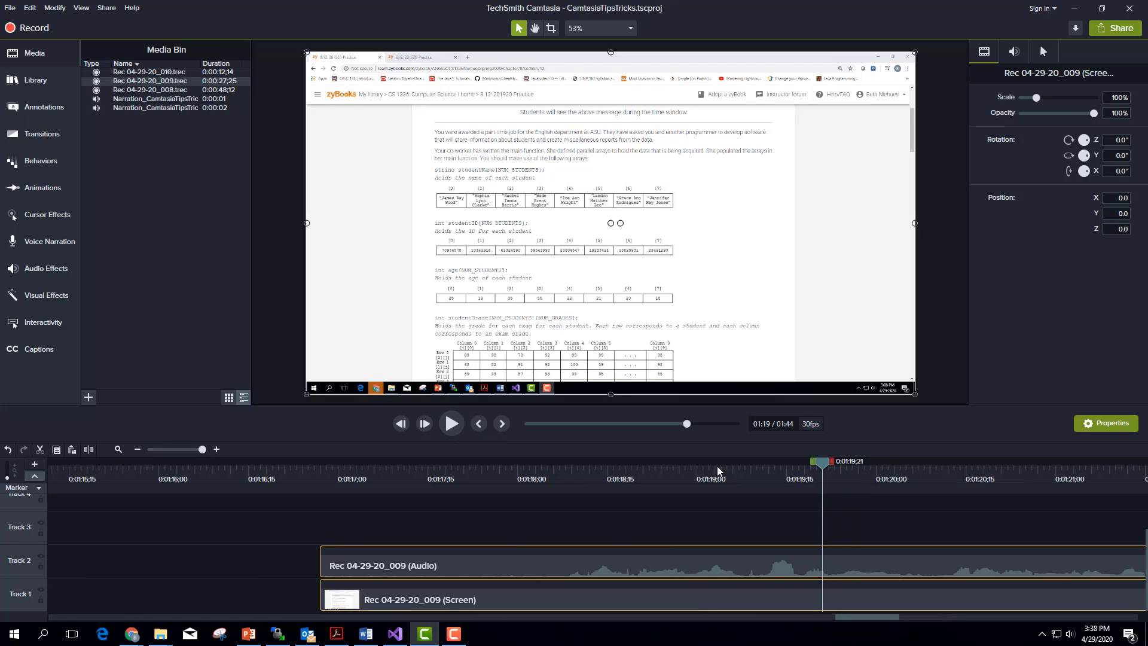
{"action": "left_click_drag", "start_coordinate": [717, 470], "coordinate": [357, 486]}
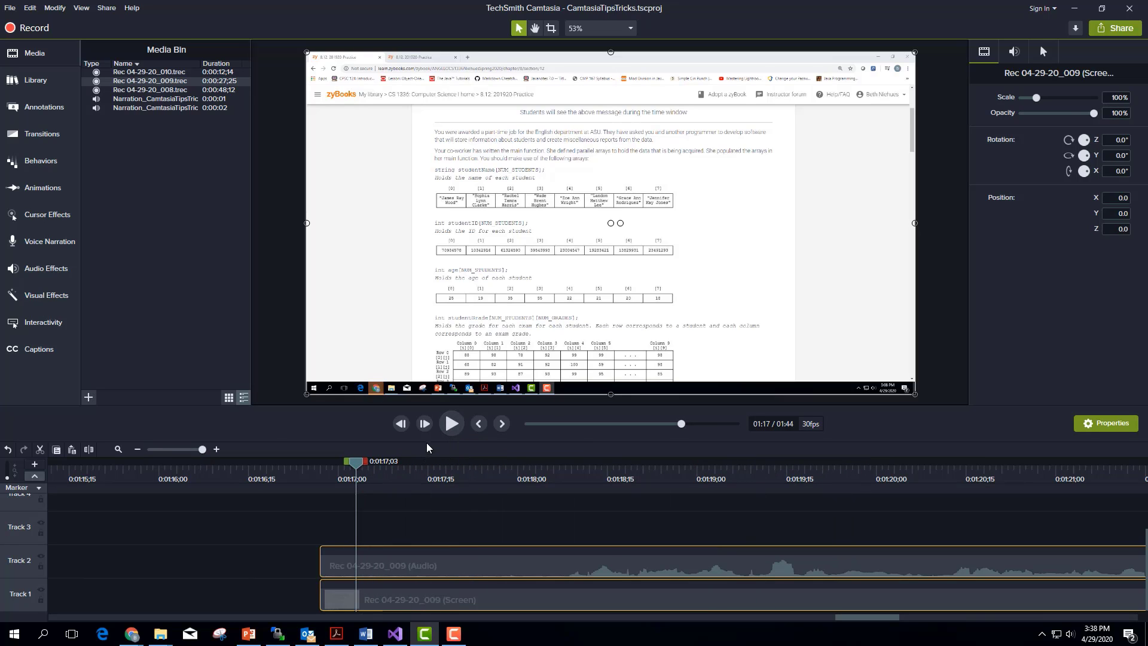
{"action": "left_click", "coordinate": [454, 426]}
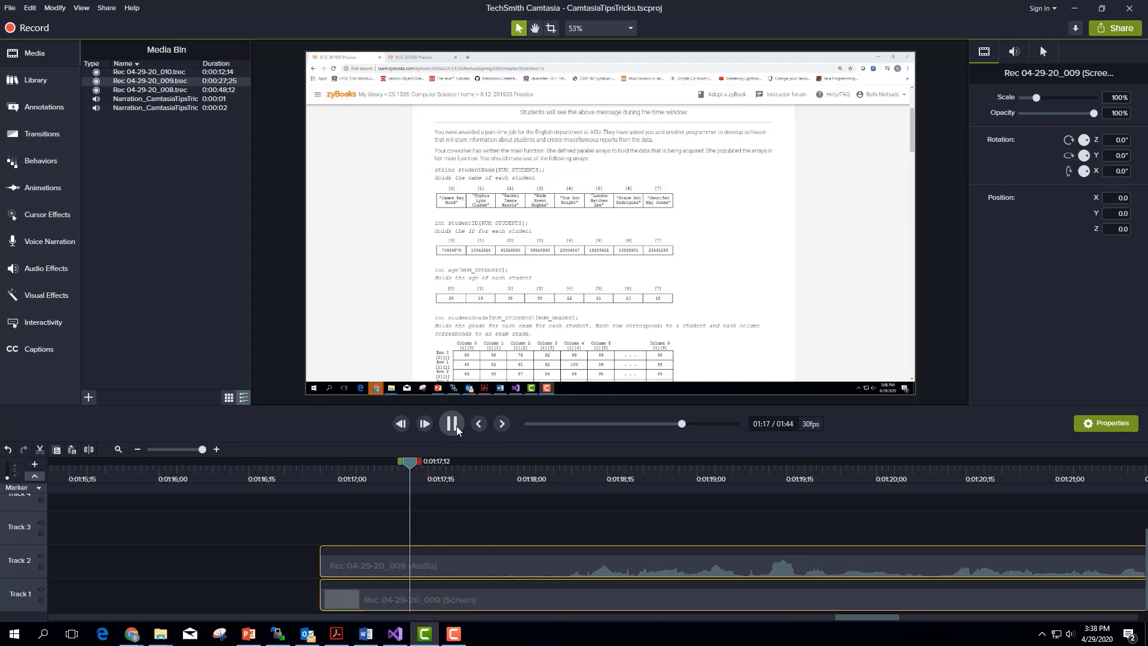
{"action": "left_click", "coordinate": [453, 425]}
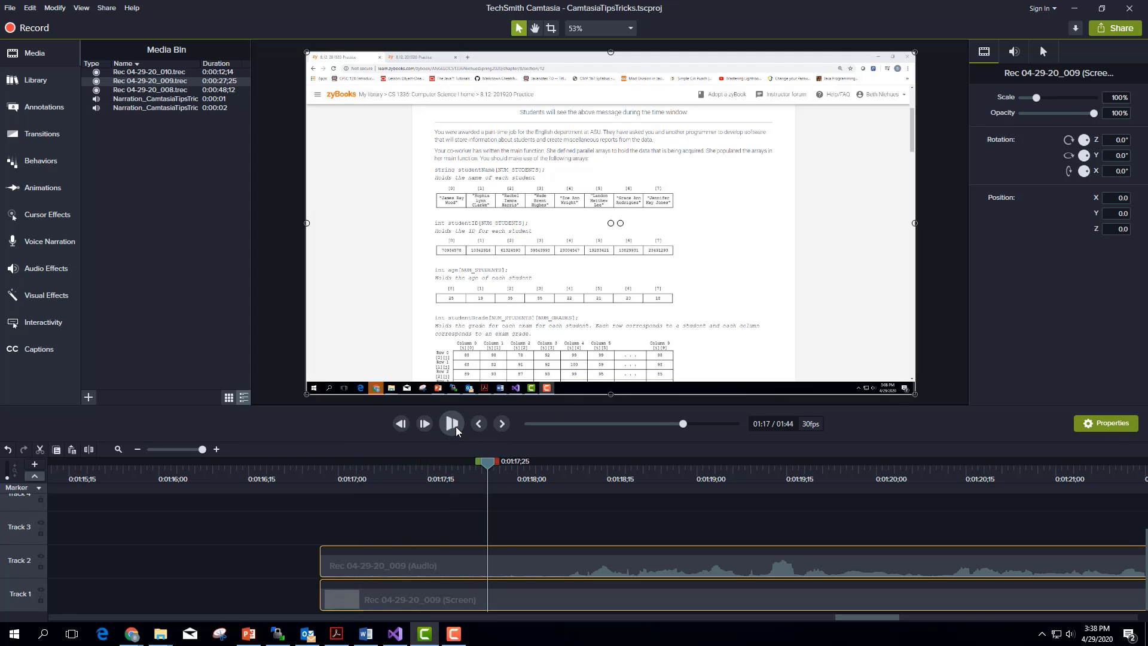
Step: Step through the clip frame by frame forward and back, and jump to its end at 0:01:44;01
{"action": "double_click", "coordinate": [424, 424]}
{"action": "left_click", "coordinate": [420, 424]}
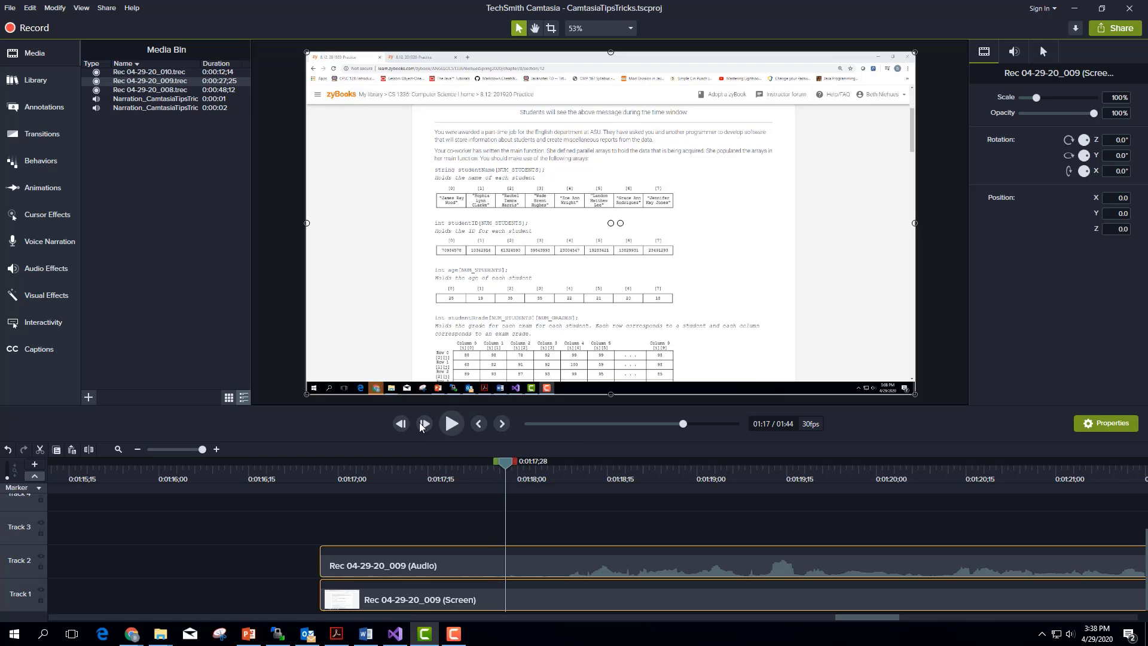
{"action": "left_click", "coordinate": [421, 424]}
{"action": "left_click", "coordinate": [404, 424]}
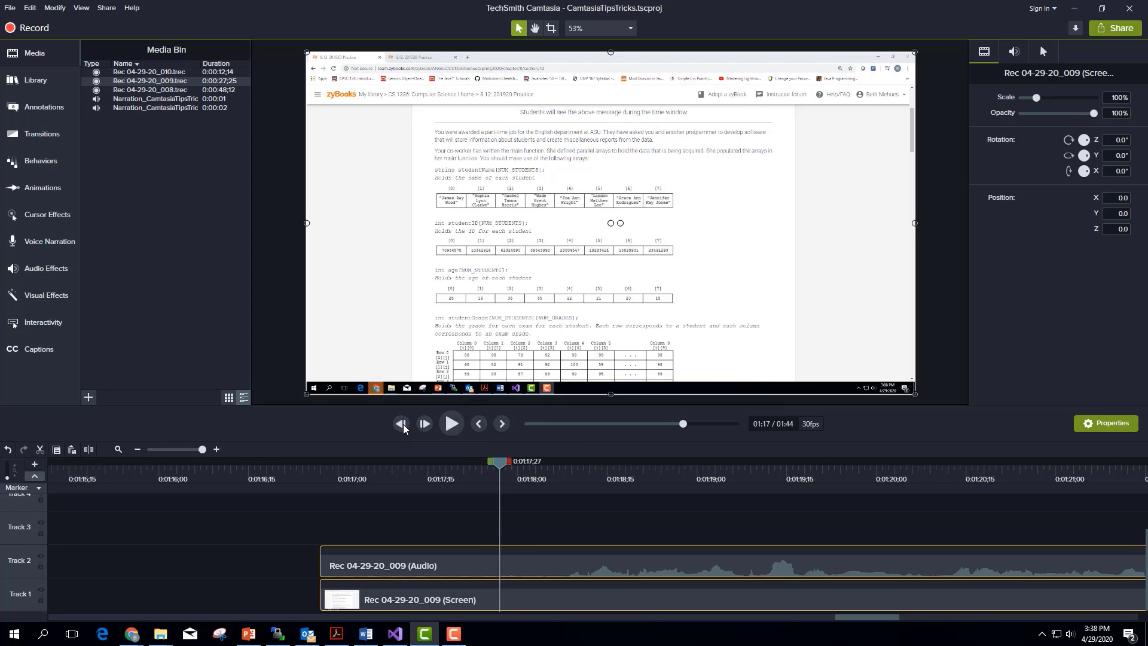
{"action": "left_click", "coordinate": [502, 424]}
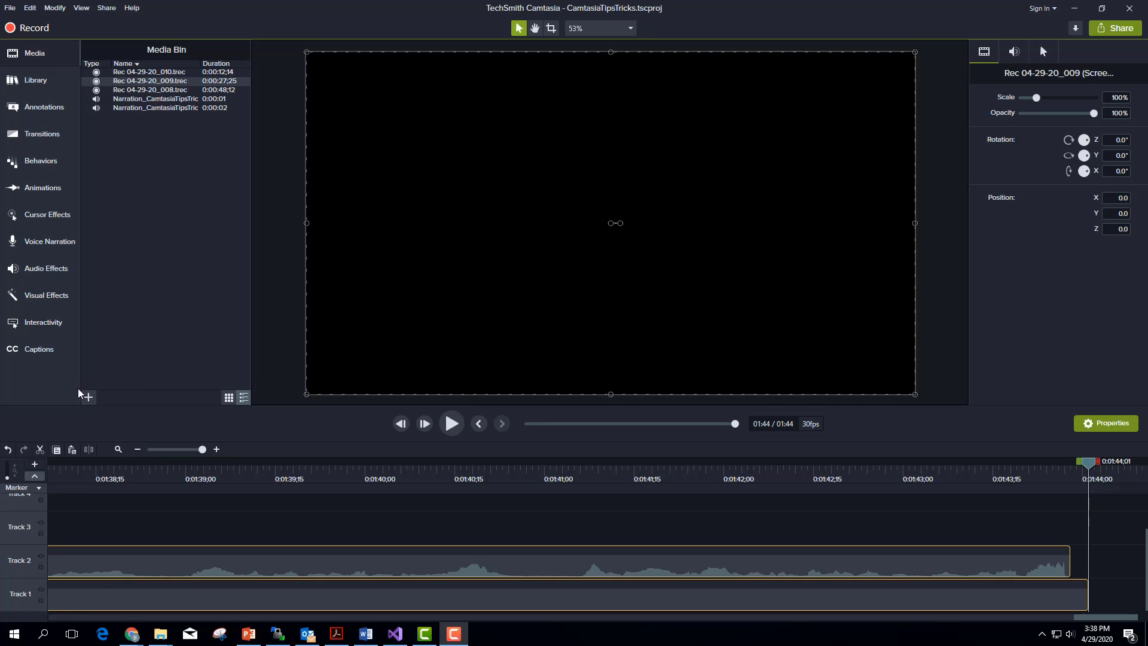
Step: Import the images Functions.JPG and NestedLoop.jpg from the CamtasiaTipsTricks folder into the media bin
{"action": "left_click", "coordinate": [89, 399]}
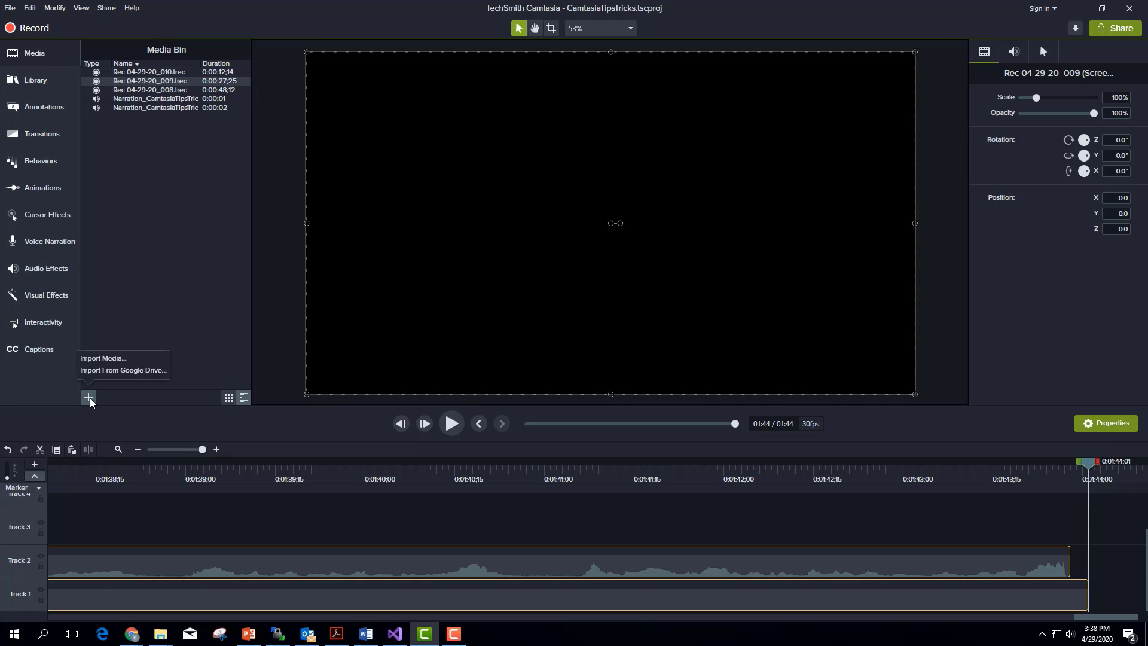
{"action": "left_click", "coordinate": [99, 359]}
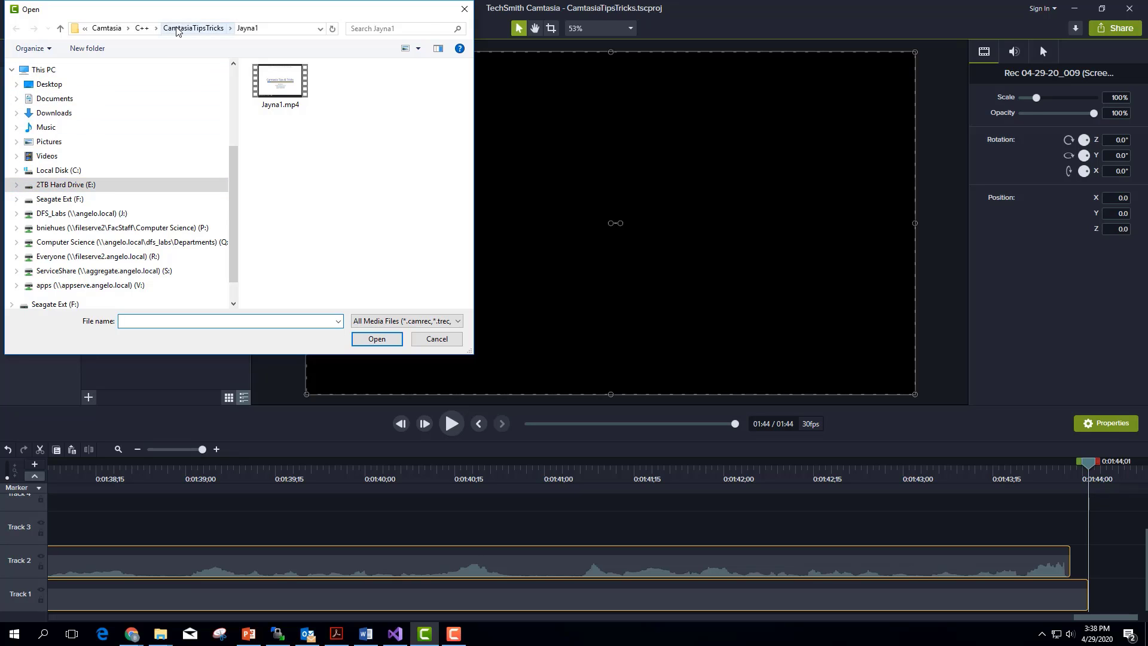
{"action": "left_click", "coordinate": [193, 28]}
{"action": "scroll", "coordinate": [427, 252], "scroll_direction": "down", "scroll_amount": 3}
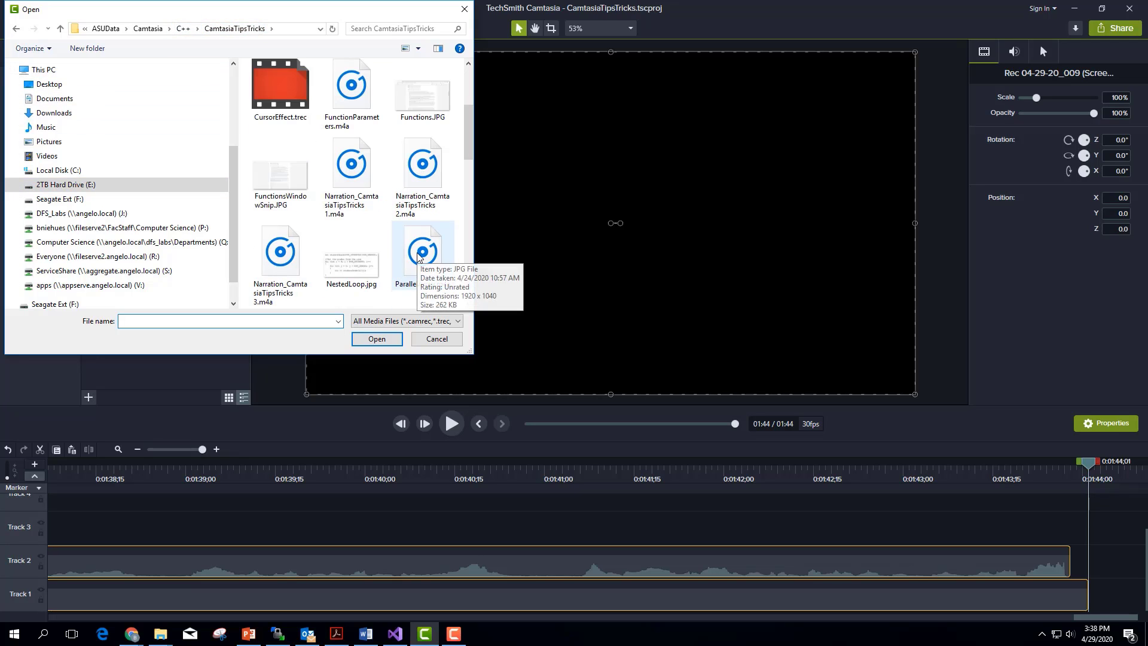
{"action": "left_click", "coordinate": [427, 96]}
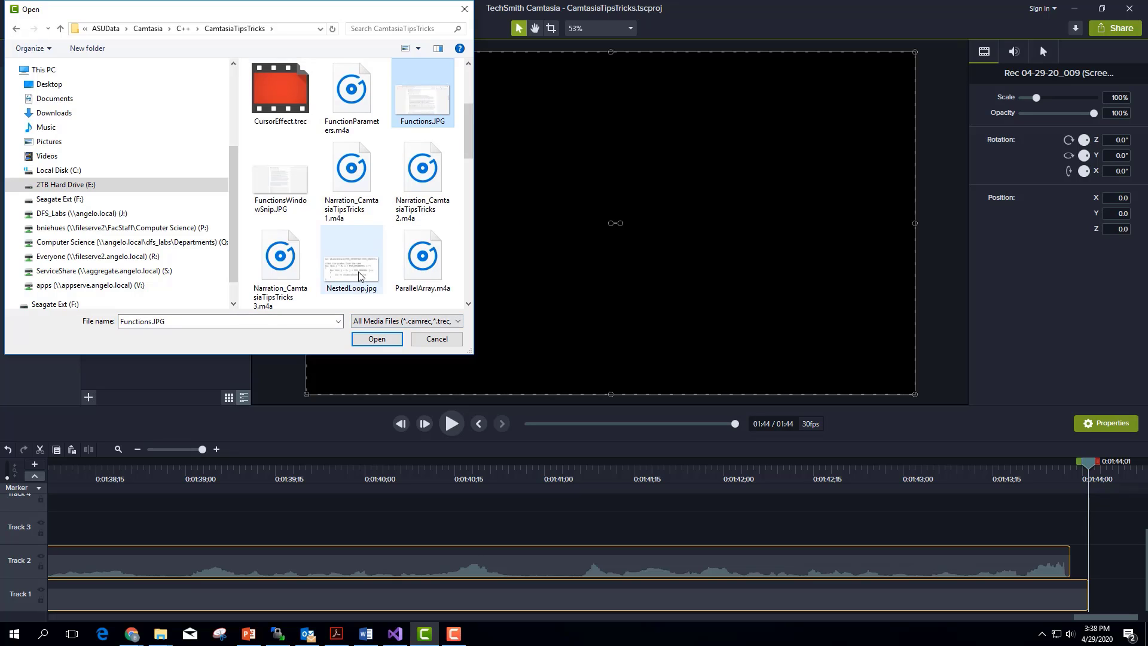
{"action": "left_click", "coordinate": [370, 261], "text": "ctrl"}
{"action": "scroll", "coordinate": [369, 261], "scroll_direction": "down", "scroll_amount": 4}
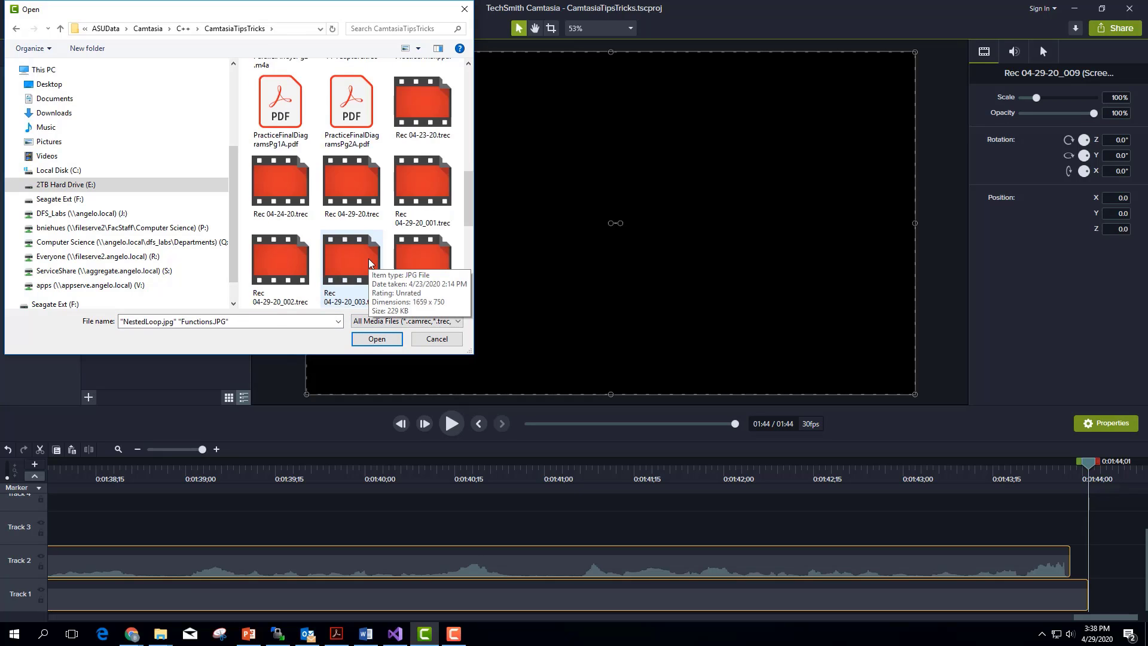
{"action": "scroll", "coordinate": [369, 262], "scroll_direction": "up", "scroll_amount": 5}
{"action": "scroll", "coordinate": [370, 263], "scroll_direction": "down", "scroll_amount": 4}
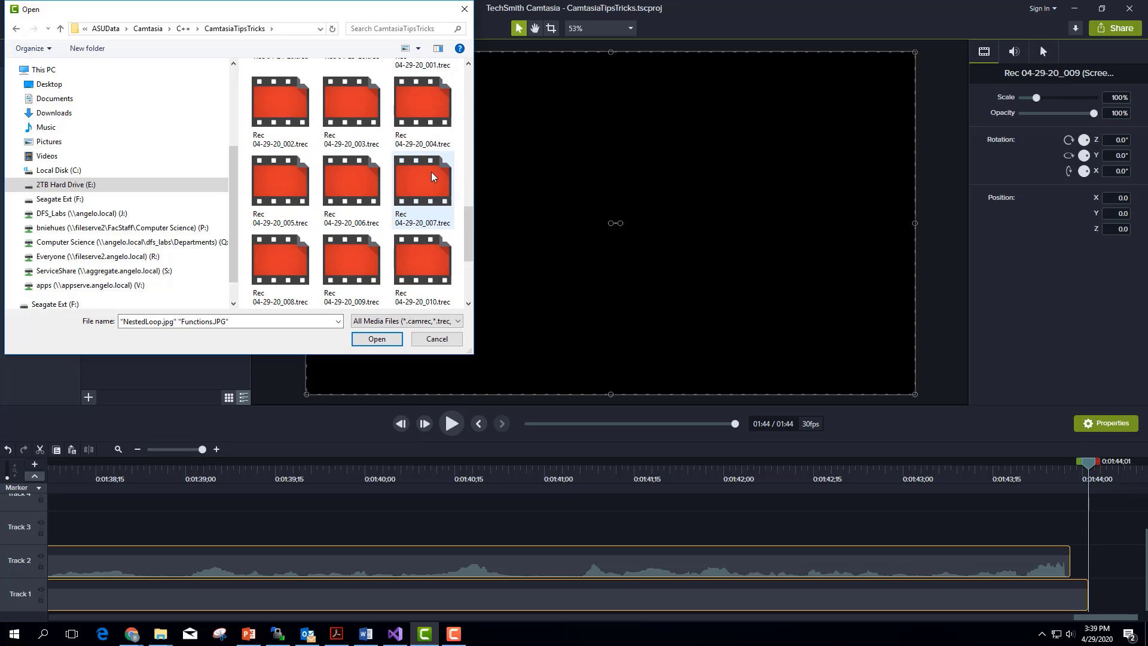
{"action": "scroll", "coordinate": [400, 242], "scroll_direction": "down", "scroll_amount": 3}
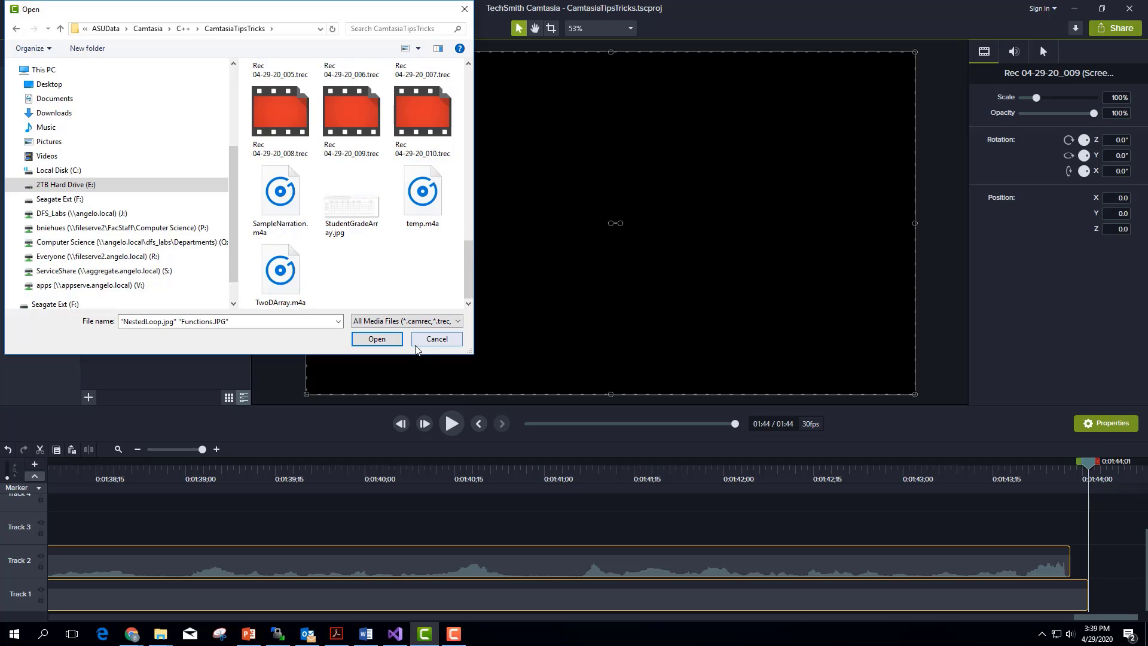
{"action": "left_click", "coordinate": [377, 339]}
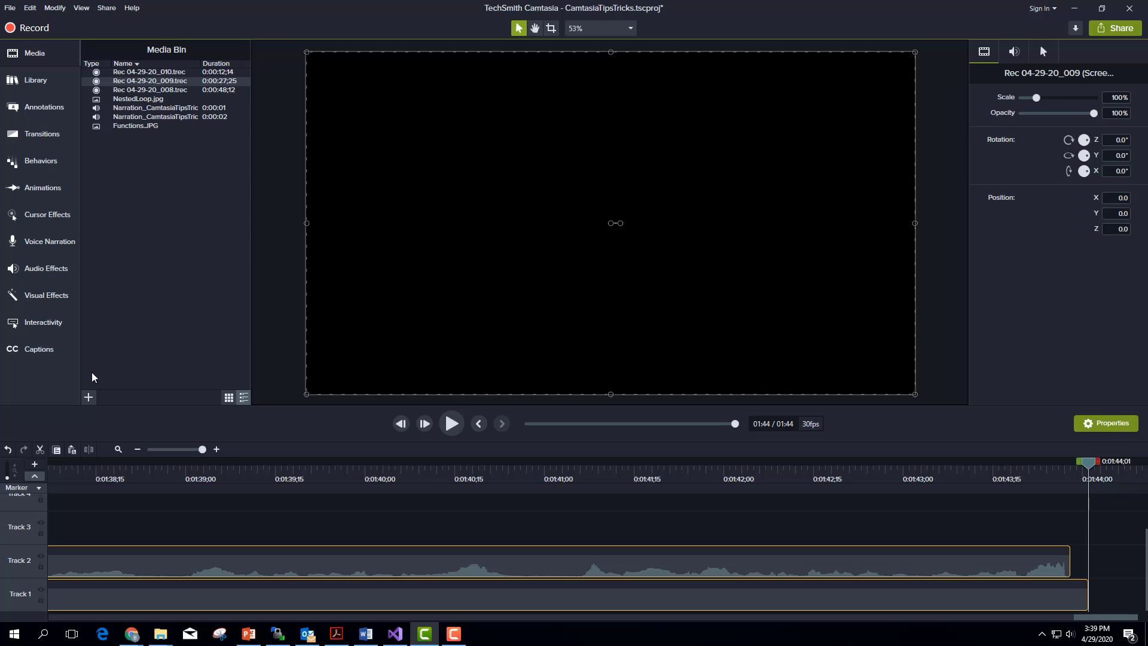
Step: Import the slides of the Camtasia.pptx presentation into the media bin as images
{"action": "left_click", "coordinate": [94, 398]}
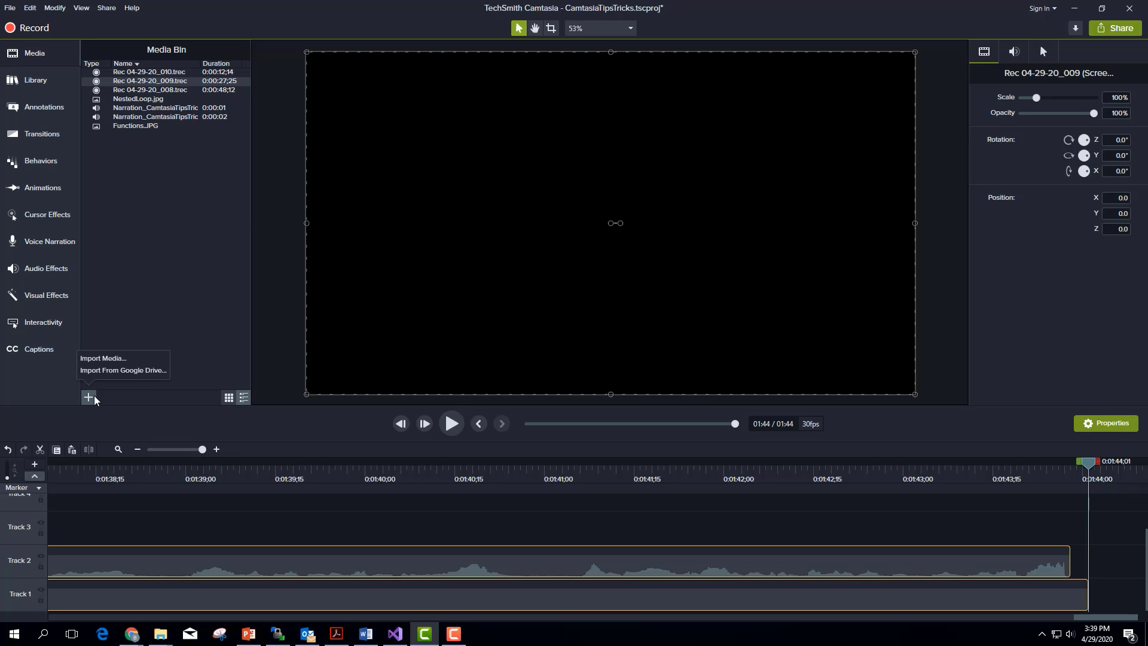
{"action": "left_click", "coordinate": [103, 360]}
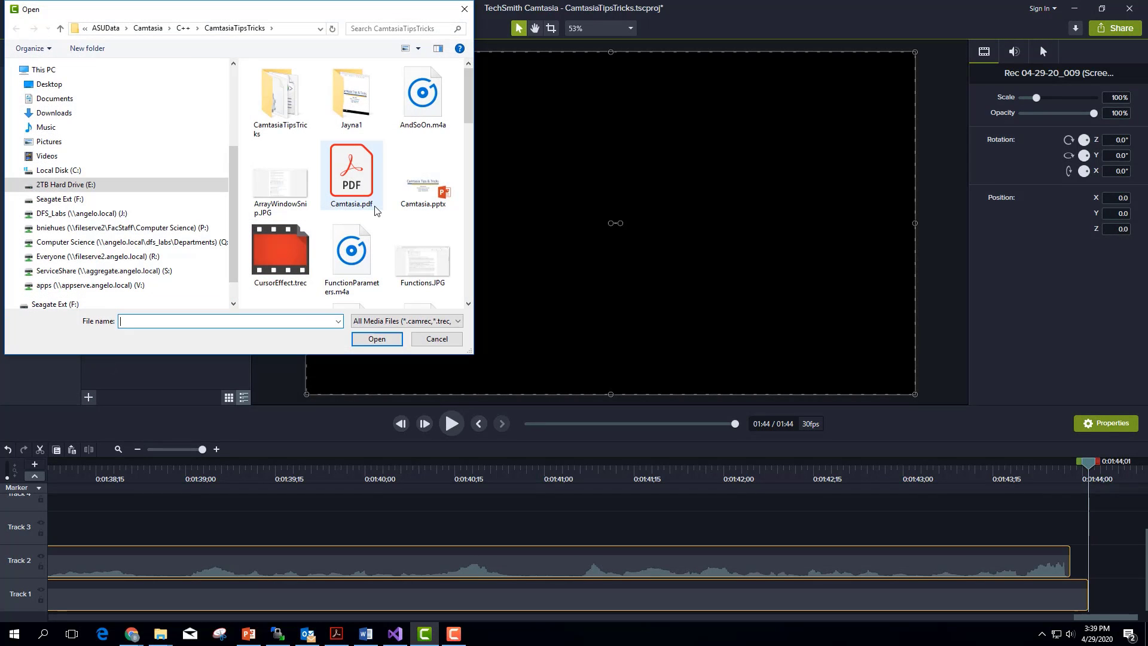
{"action": "left_click", "coordinate": [419, 192]}
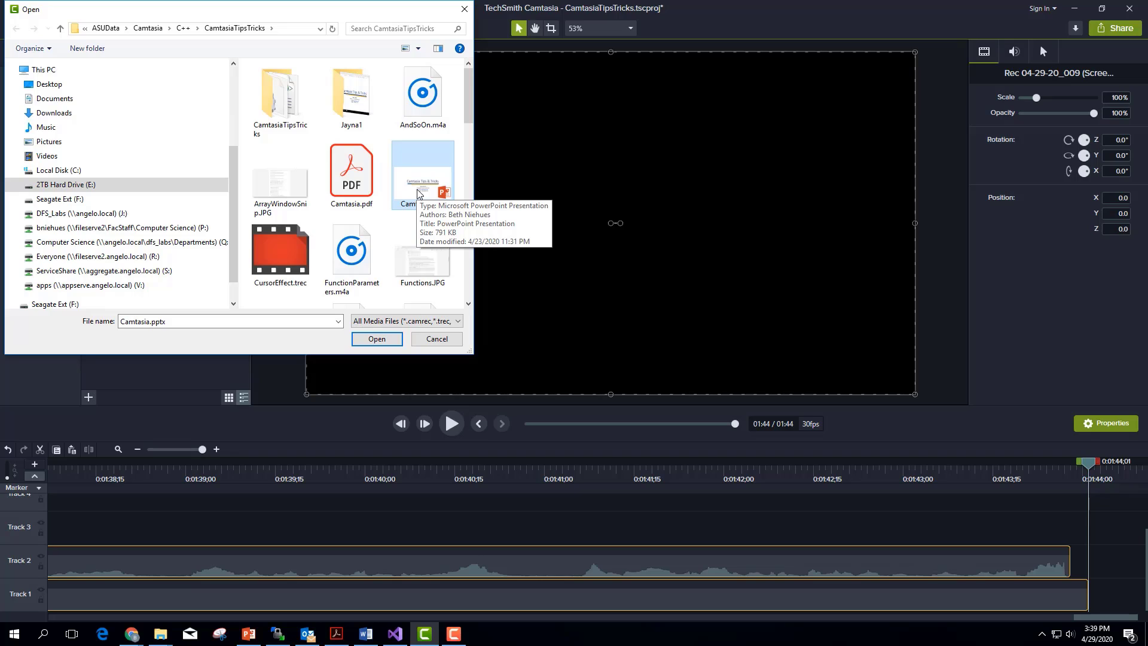
{"action": "left_click", "coordinate": [376, 339]}
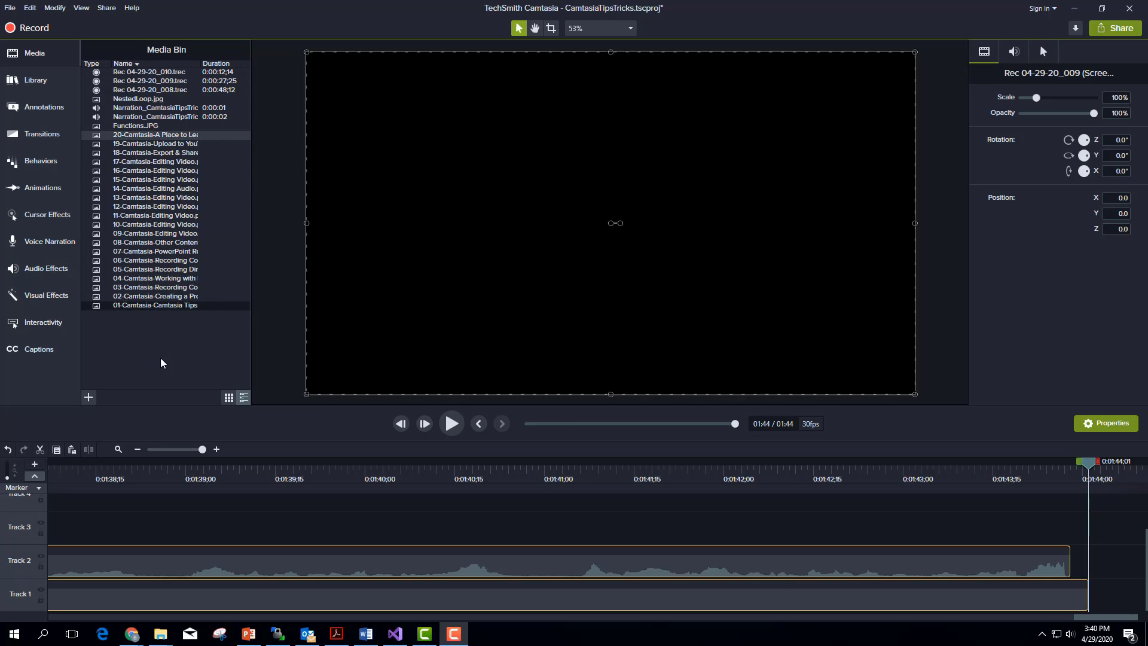
Step: Place the title slide 01-Camtasia-Camtasia Tips & Tricks on Track 1 directly after the last screen clip
{"action": "left_click_drag", "start_coordinate": [157, 305], "coordinate": [1016, 501]}
{"action": "left_click_drag", "start_coordinate": [1065, 626], "coordinate": [1093, 625]}
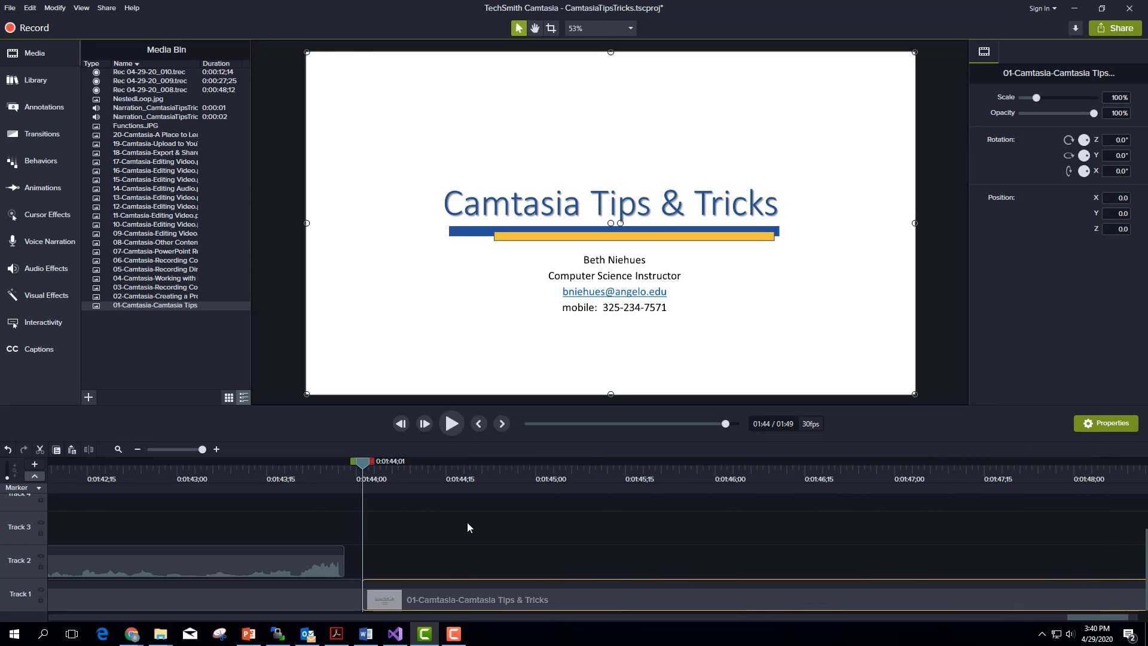
{"action": "left_click", "coordinate": [137, 450]}
{"action": "left_click", "coordinate": [136, 449]}
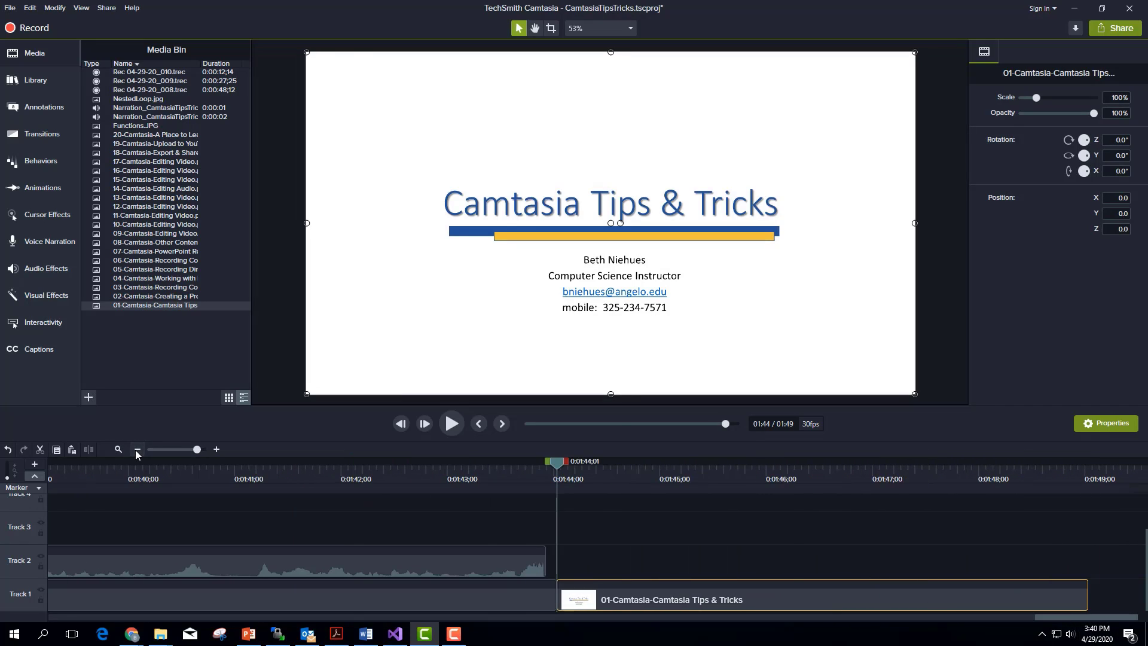
{"action": "left_click", "coordinate": [137, 450]}
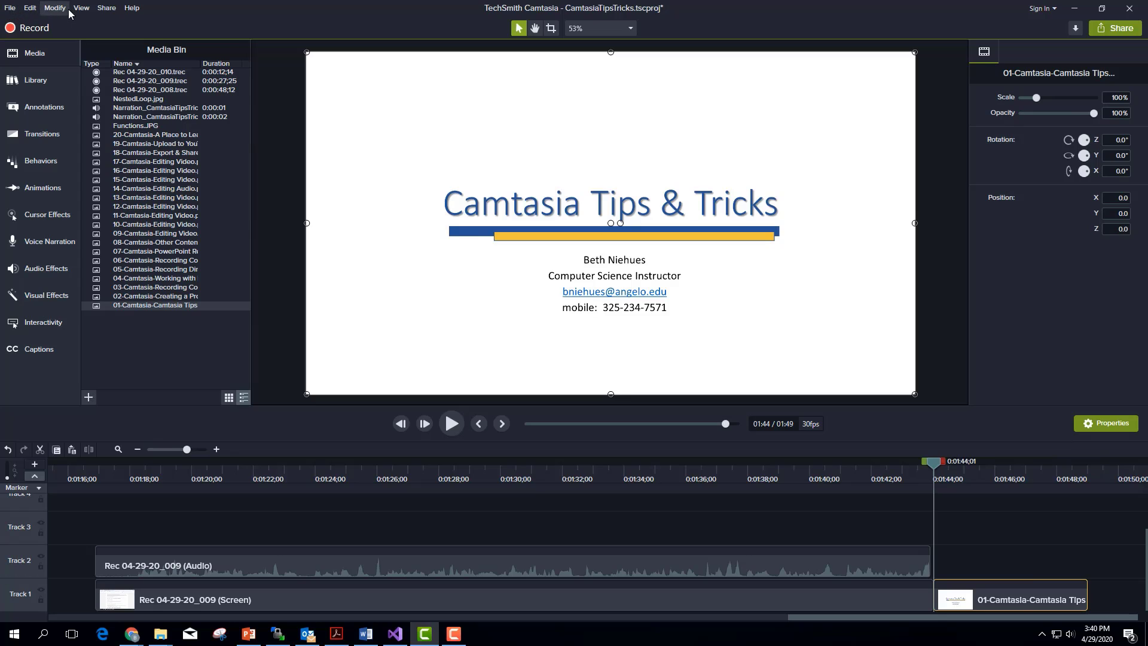
Step: Review the default durations and the default project settings in the program preferences, and close them
{"action": "left_click", "coordinate": [30, 9]}
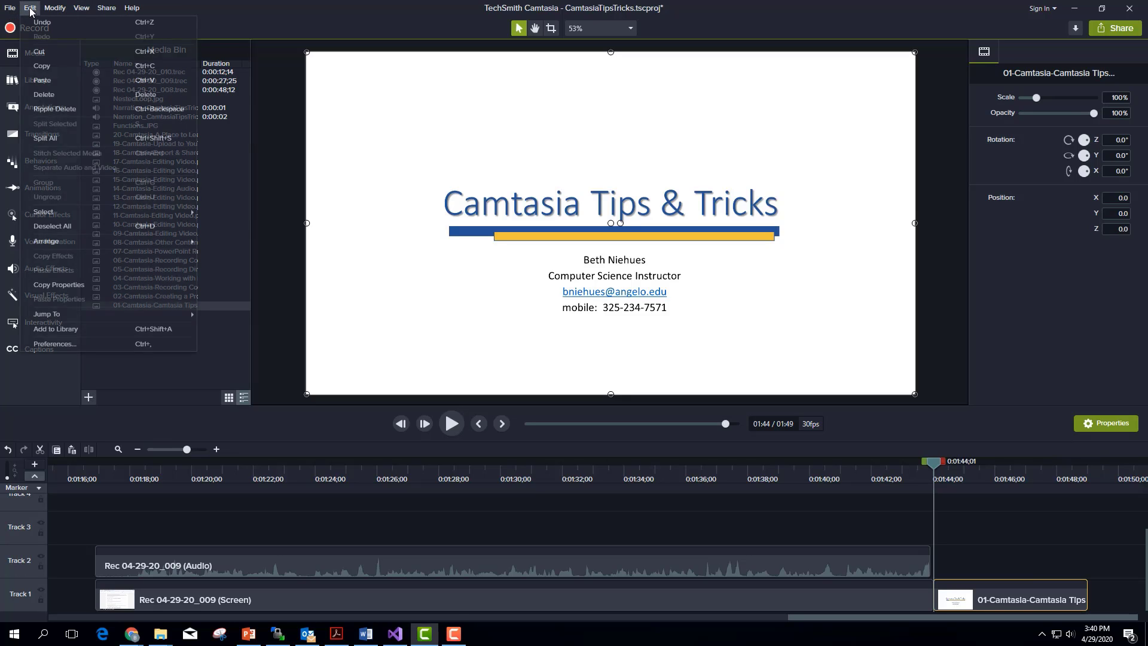
{"action": "left_click", "coordinate": [103, 345]}
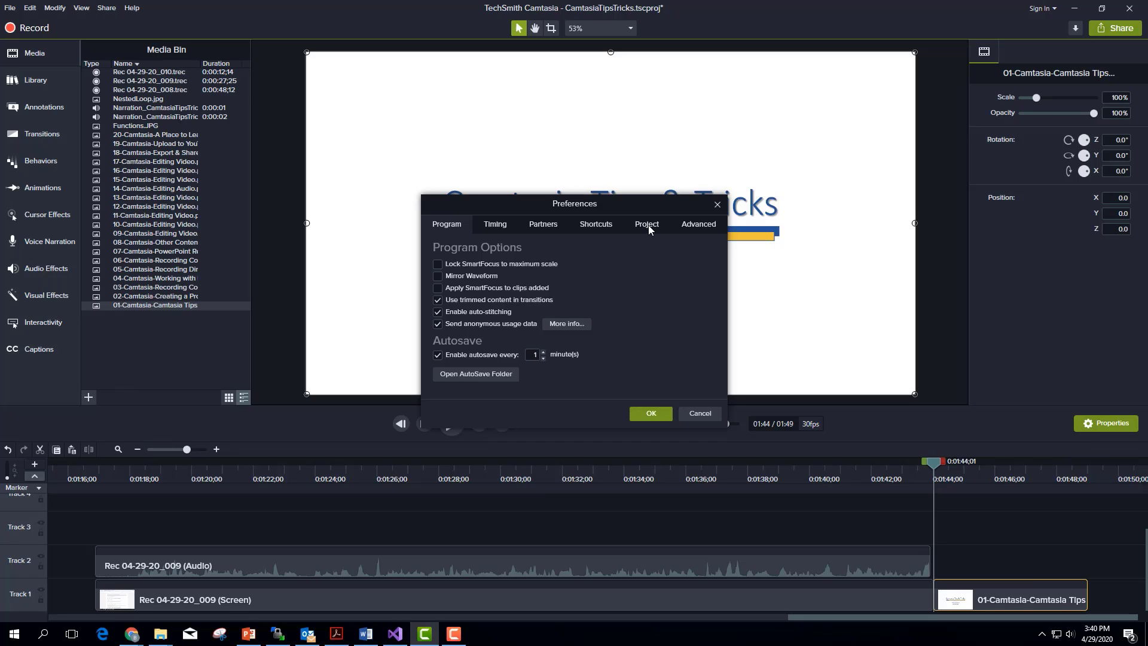
{"action": "left_click", "coordinate": [496, 224]}
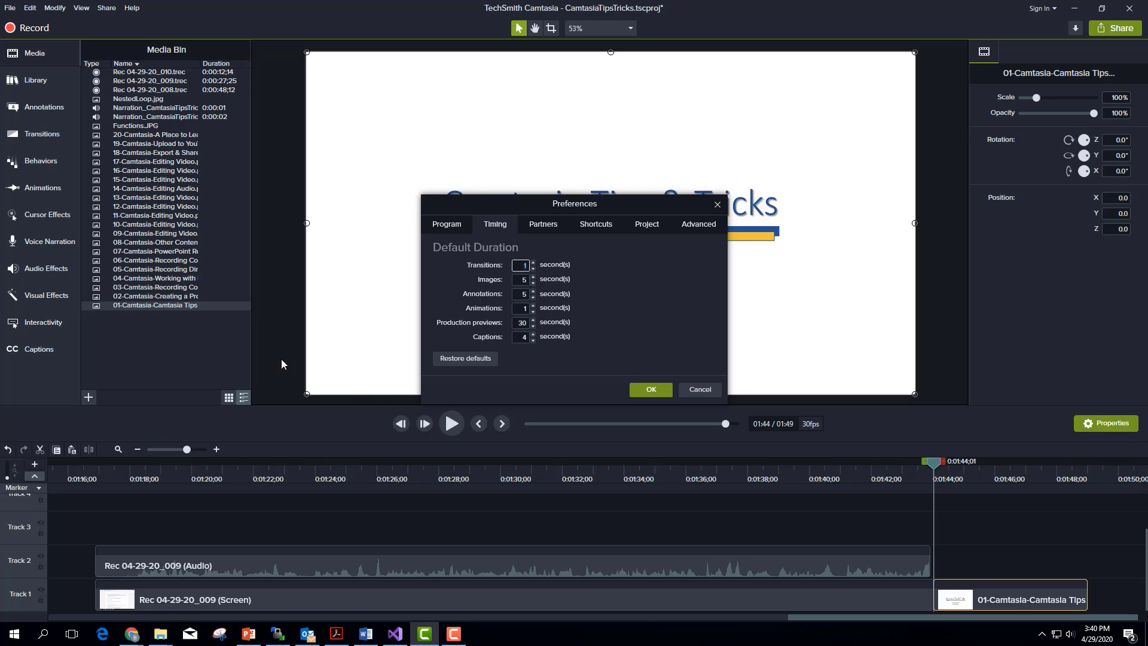
{"action": "left_click", "coordinate": [648, 226]}
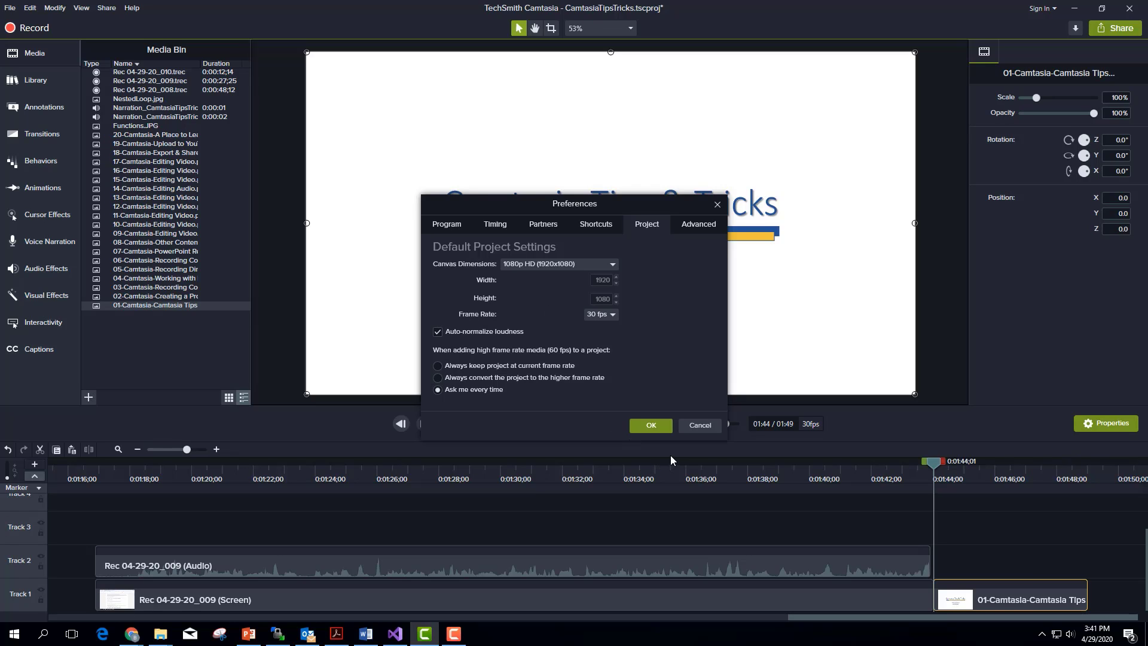
{"action": "left_click", "coordinate": [651, 425]}
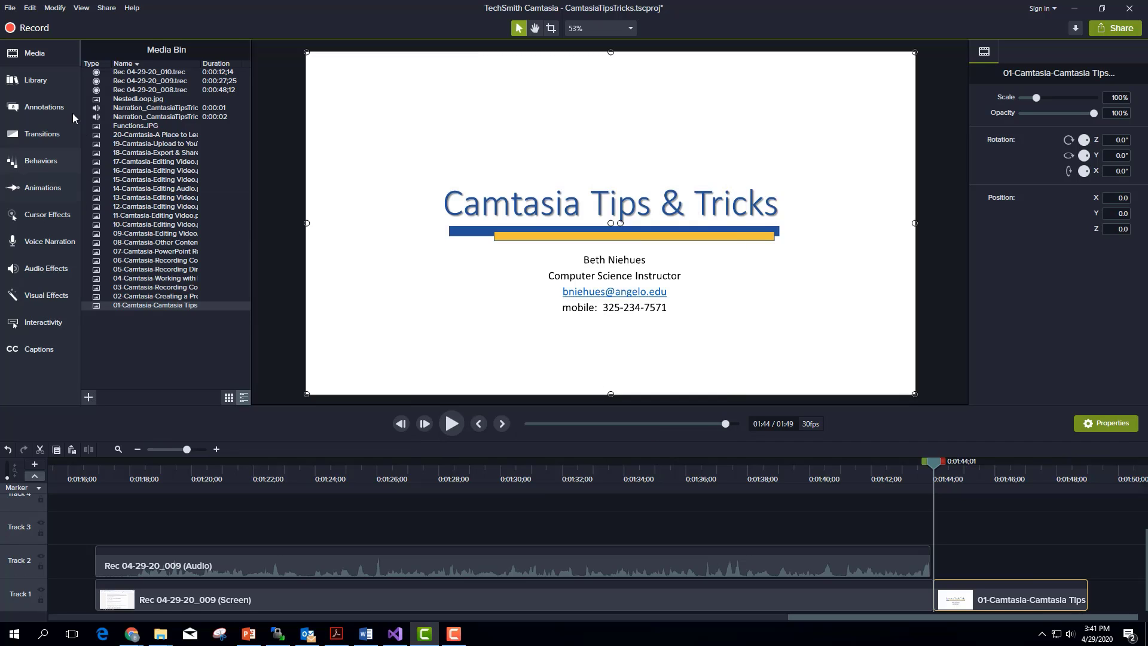
Step: Open the current project's settings for canvas dimensions, color, frame rate and loudness
{"action": "left_click", "coordinate": [9, 9]}
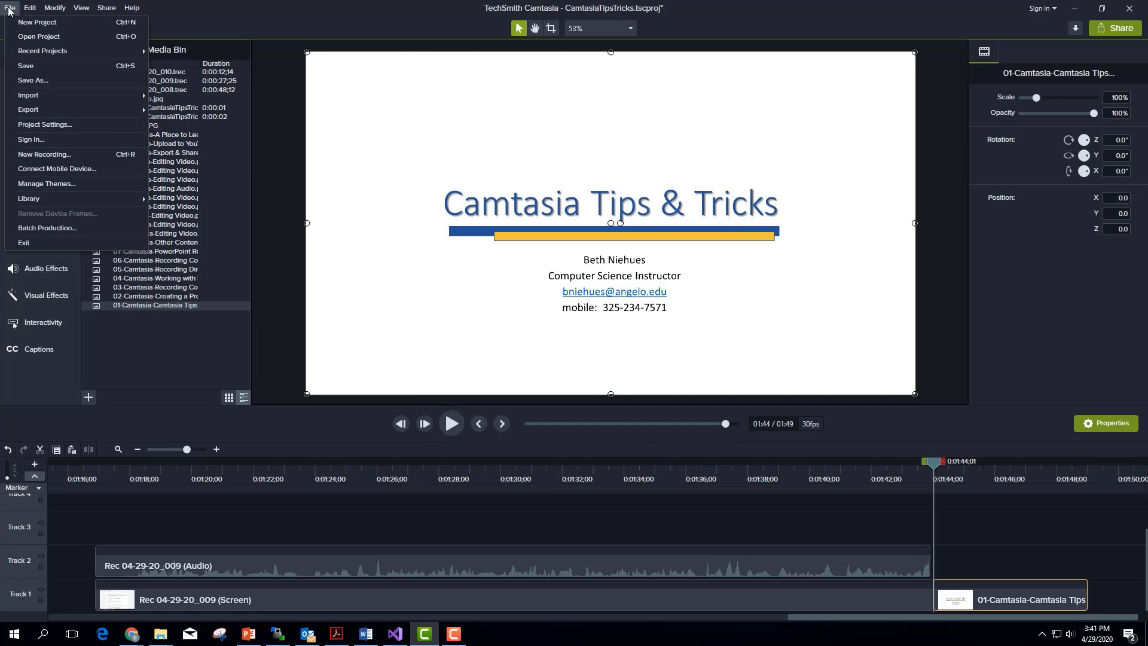
{"action": "left_click", "coordinate": [39, 125]}
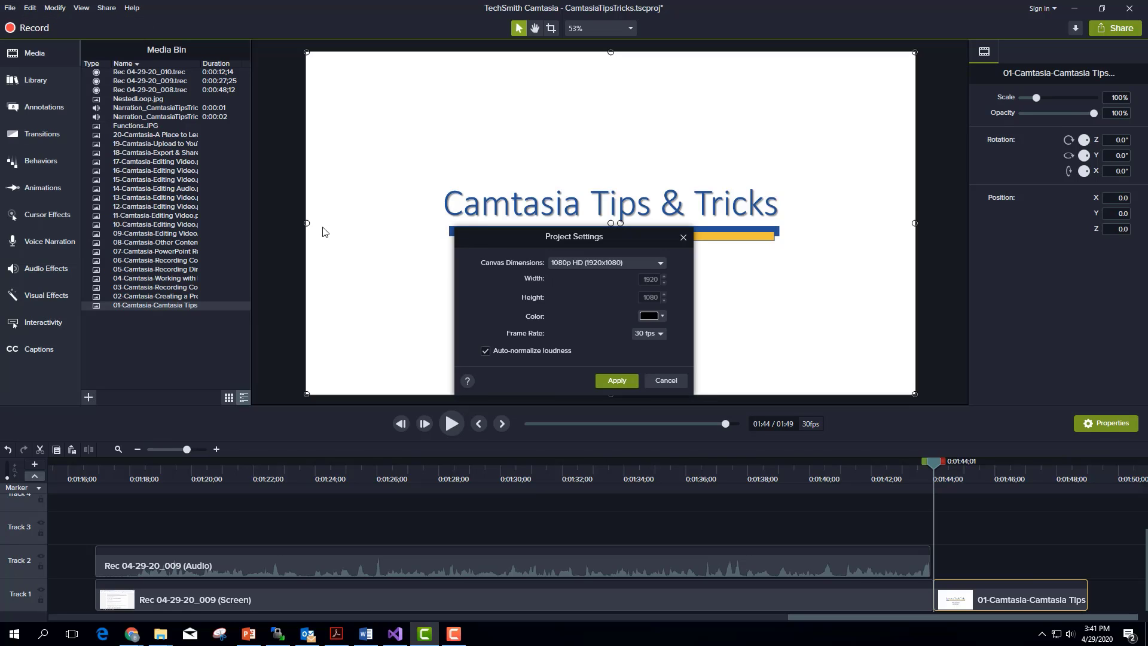